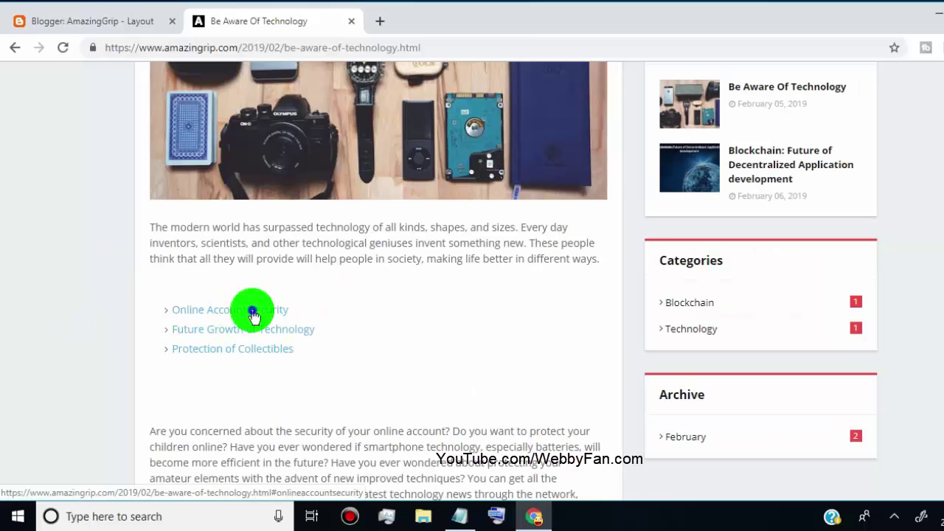
Try the post's Online Account Security and Future Growth of Technology jump links and the POC menu link, and open the Be Aware Of Technology post.
left_click(249, 308)
scroll(51, 236, "up", 8)
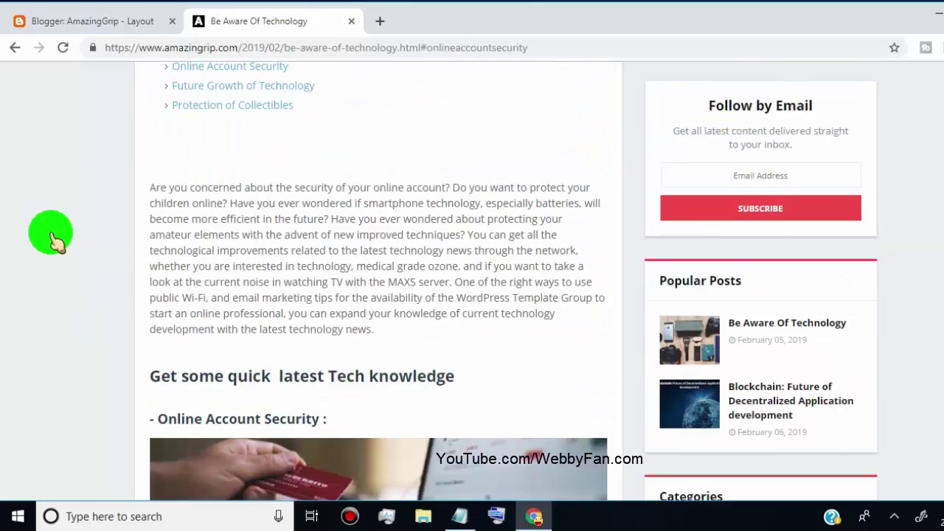
left_click(253, 333)
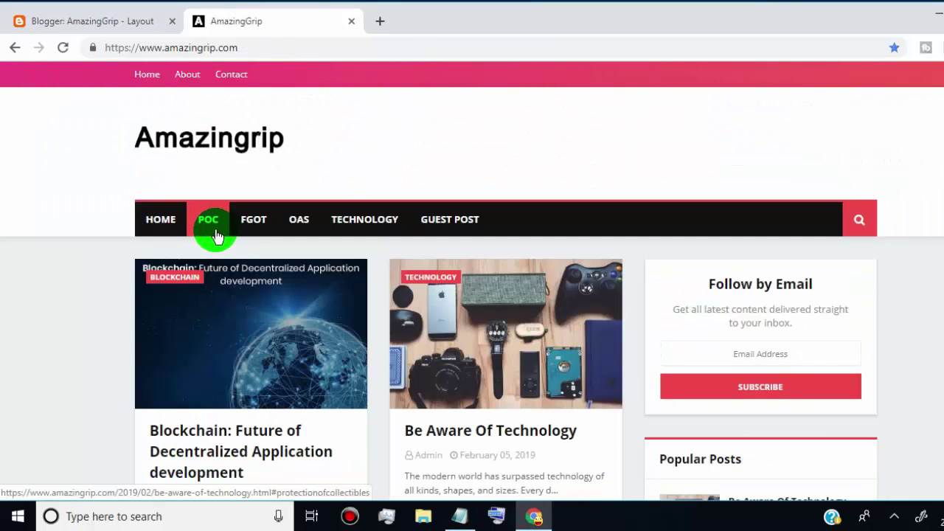
left_click(213, 230)
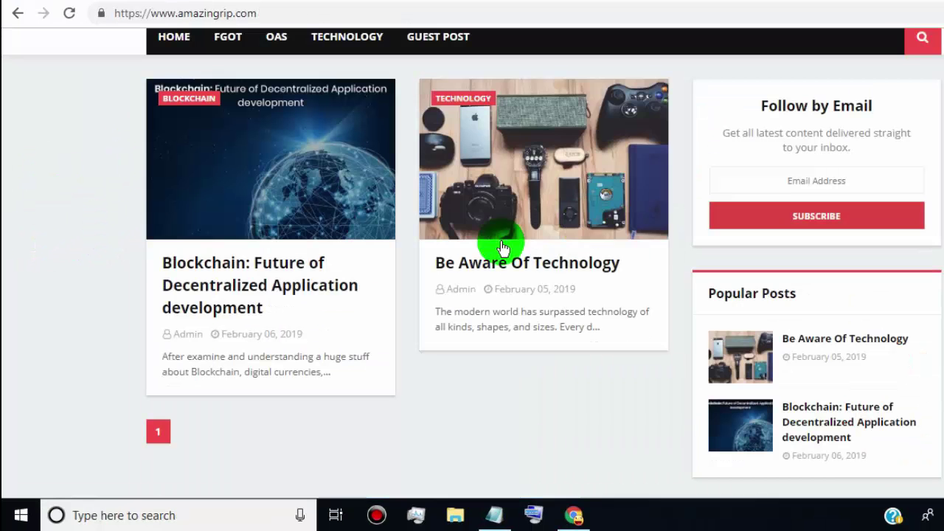
left_click(531, 270)
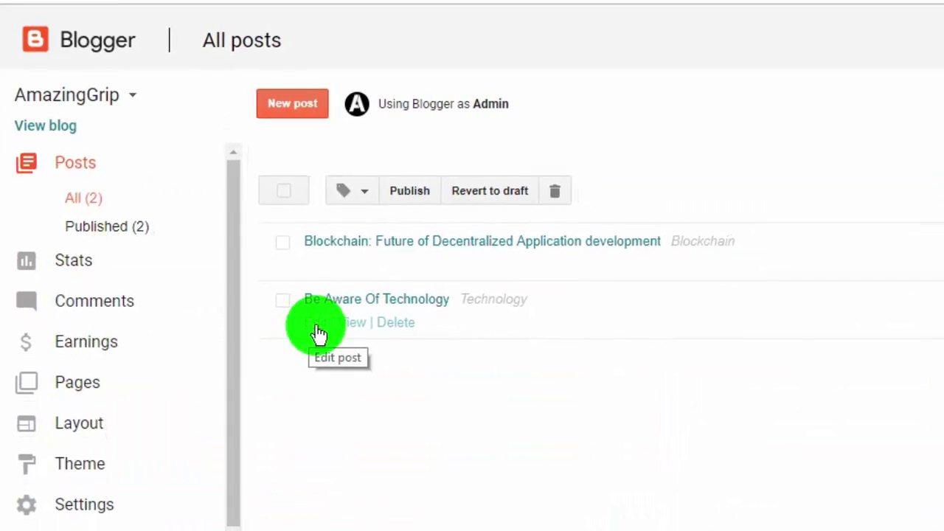
Open the Be Aware Of Technology post for editing in Compose view at its bulleted topic list.
left_click(289, 309)
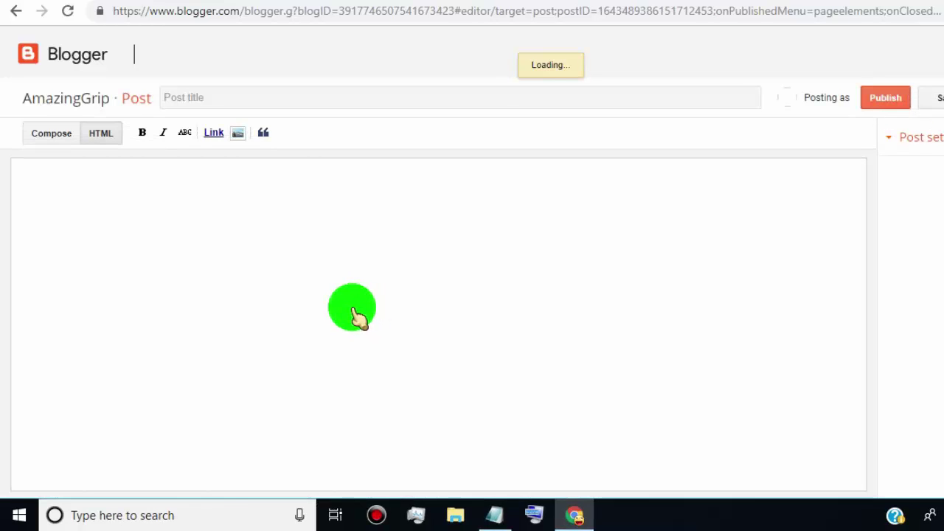
left_click(50, 136)
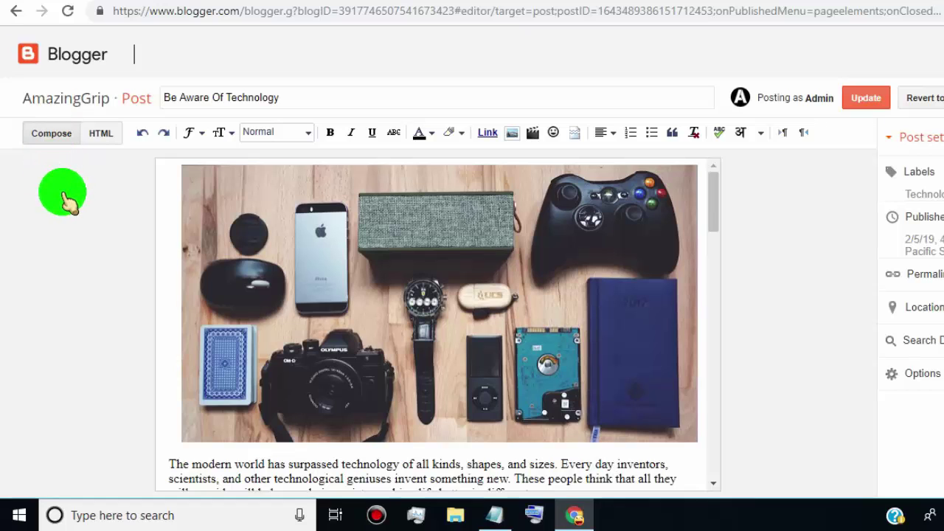
left_click(708, 274)
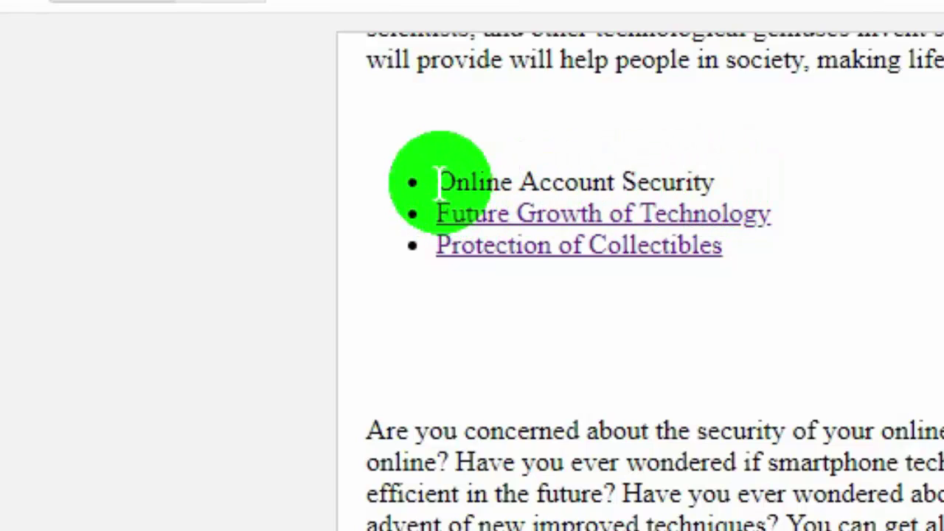
Start a link on the "Online Account Security" list item and fill its web address with the URL copied from the published Be Aware Of Technology post.
left_click_drag(437, 182, 712, 184)
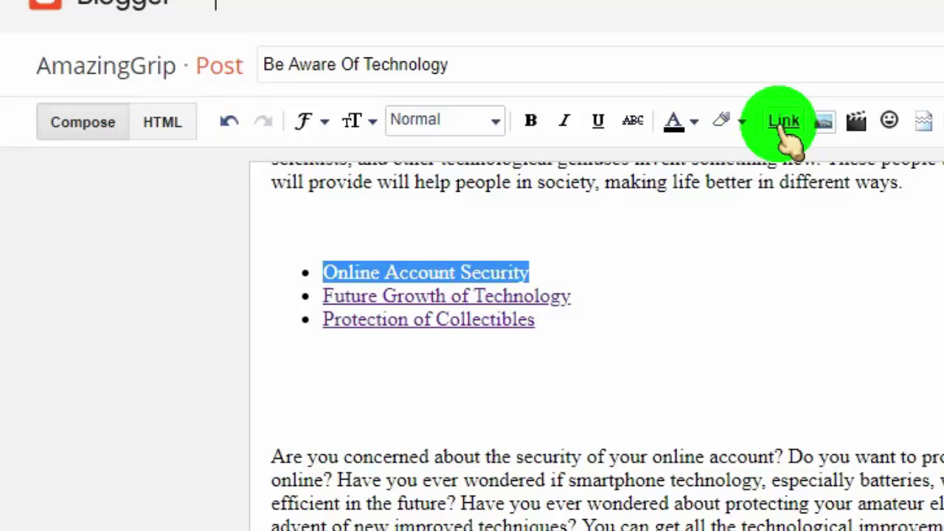
left_click(791, 124)
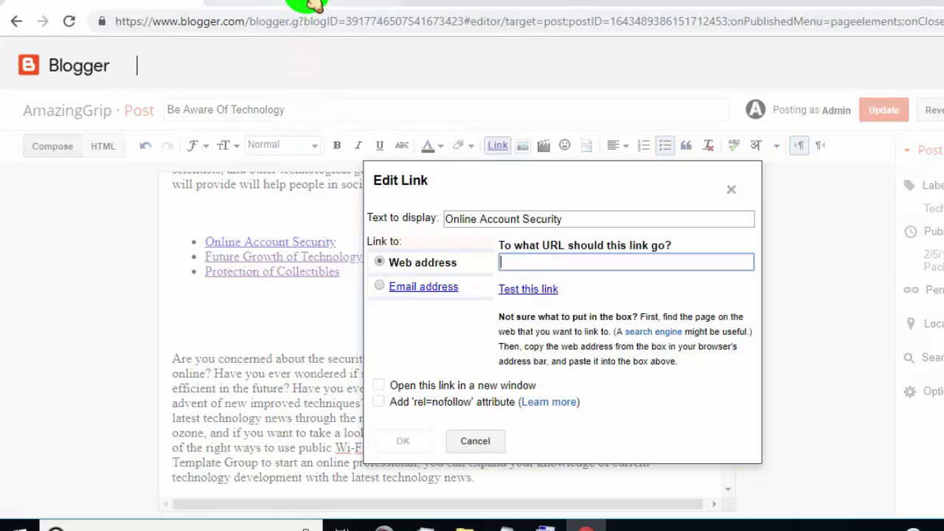
left_click(315, 6)
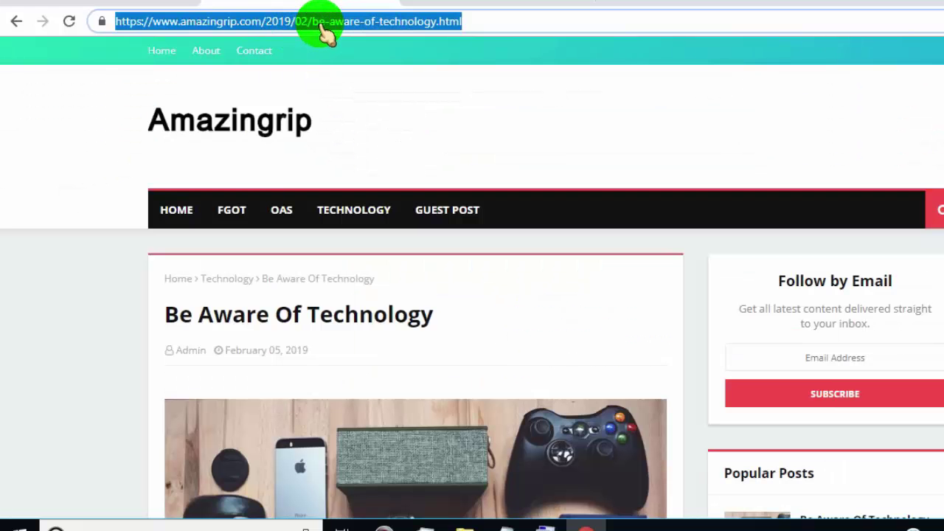
left_click(475, 22)
left_click_drag(484, 22, 118, 42)
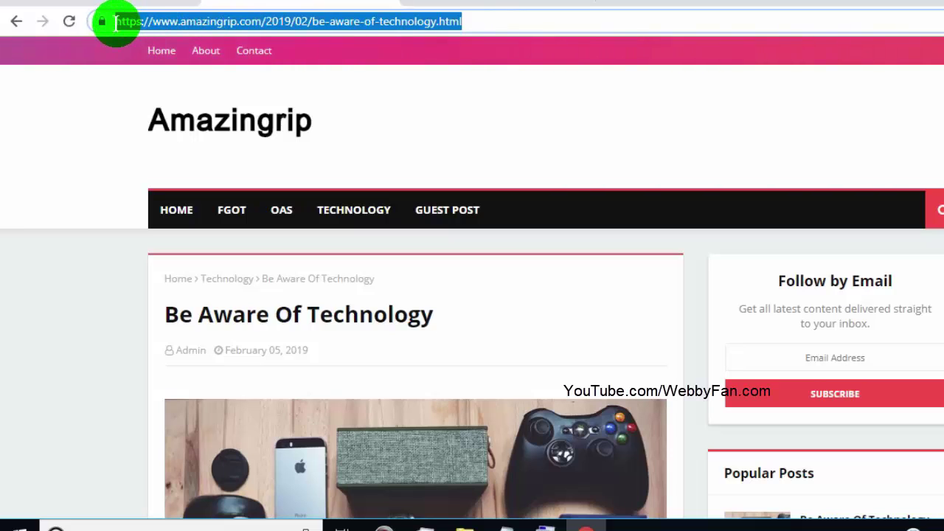
right_click(130, 24)
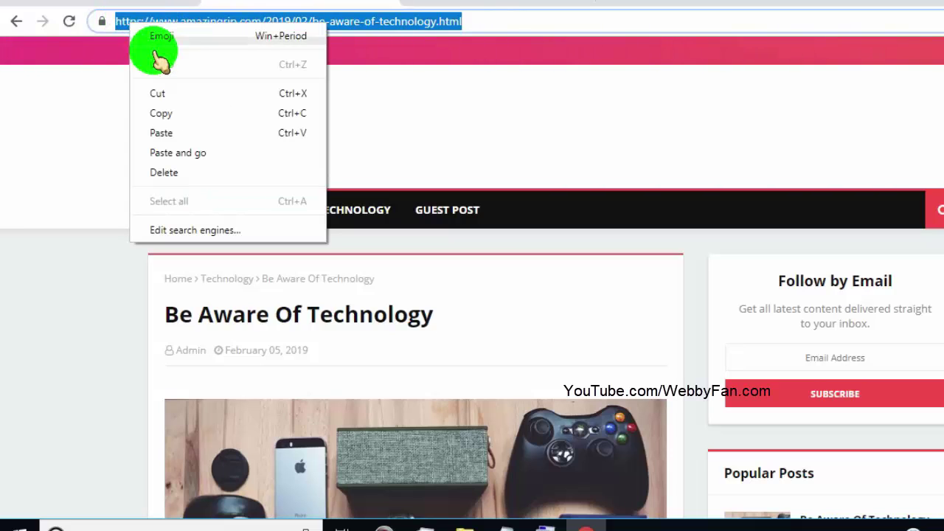
left_click(161, 114)
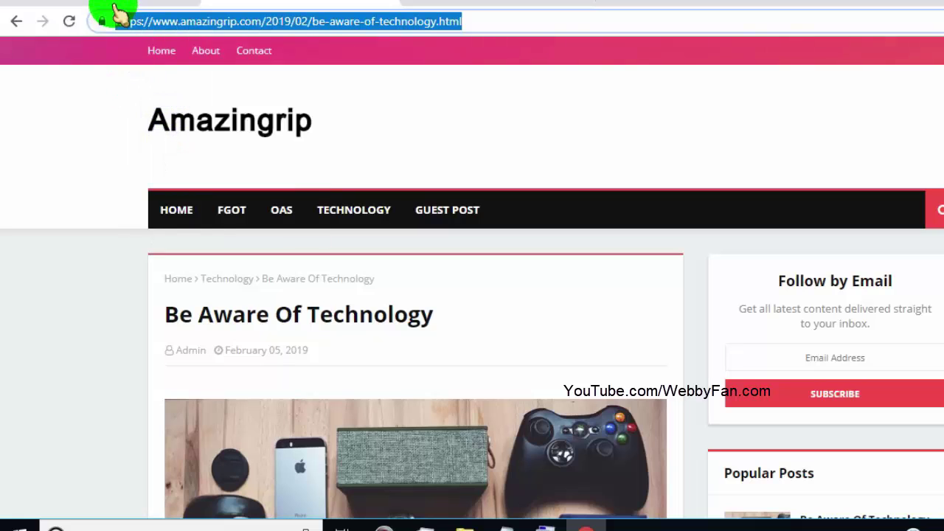
left_click(130, 6)
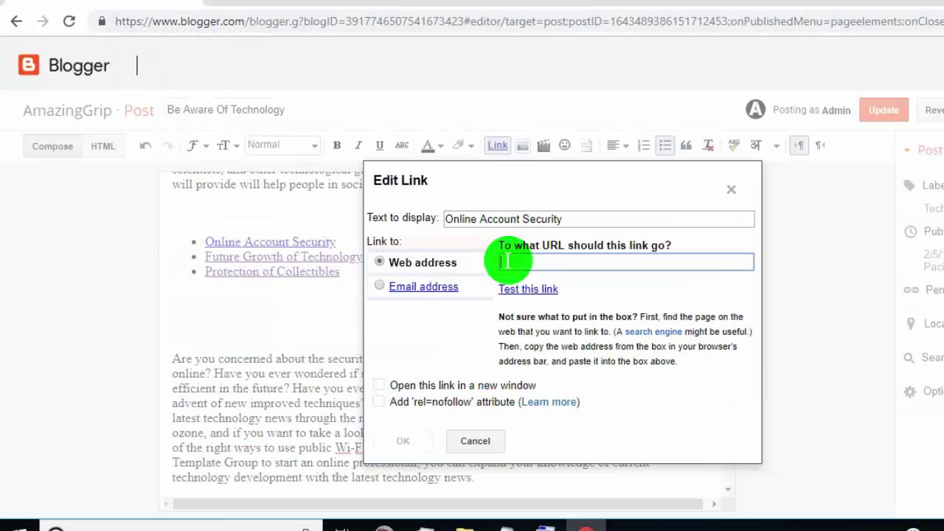
key("ctrl+v")
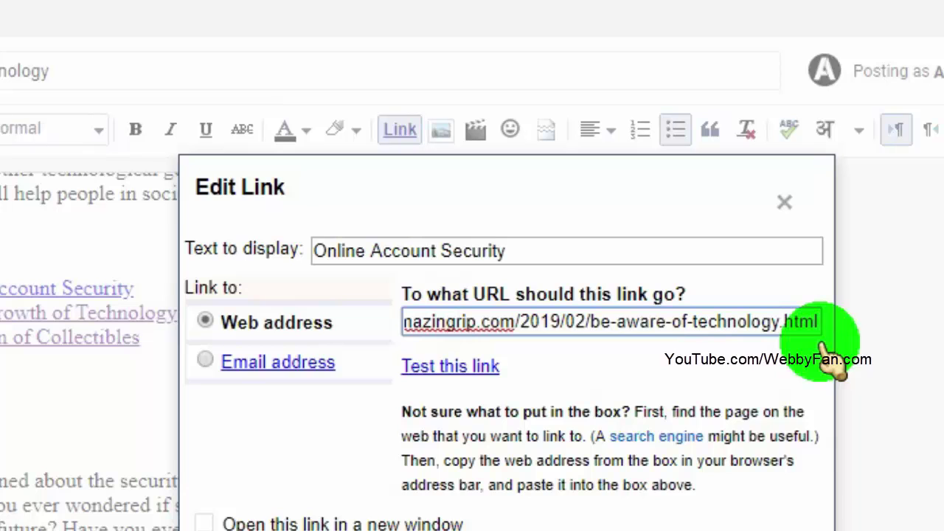
Append #onlineaccountsecurity to the link's web address and apply the link.
type("#")
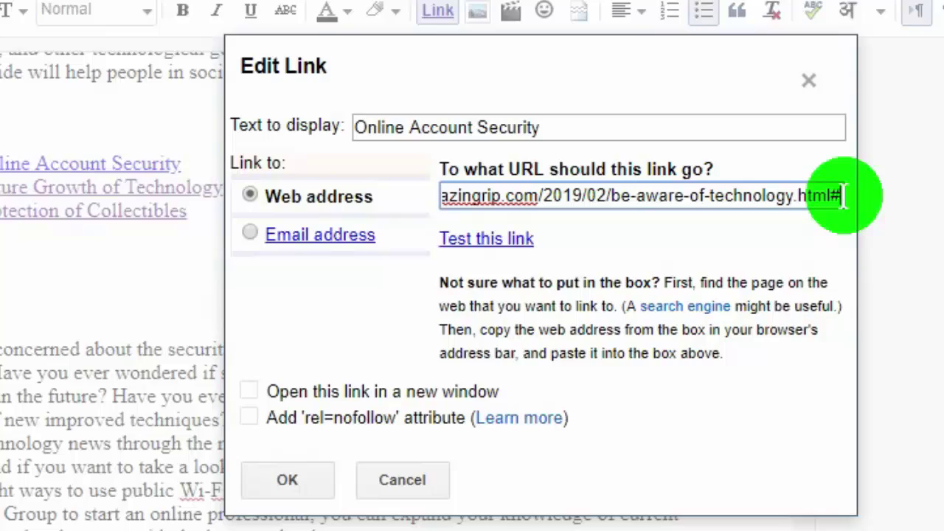
key("ctrl+v")
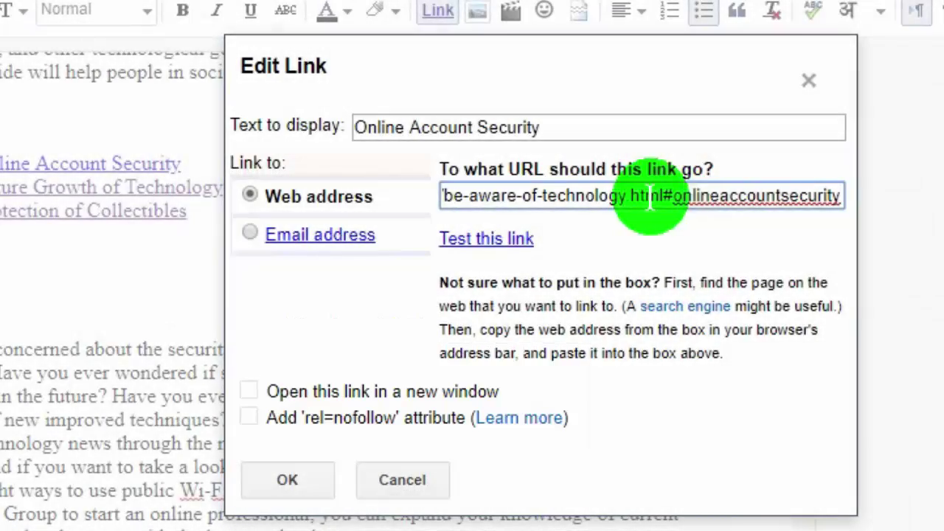
left_click_drag(674, 195, 703, 198)
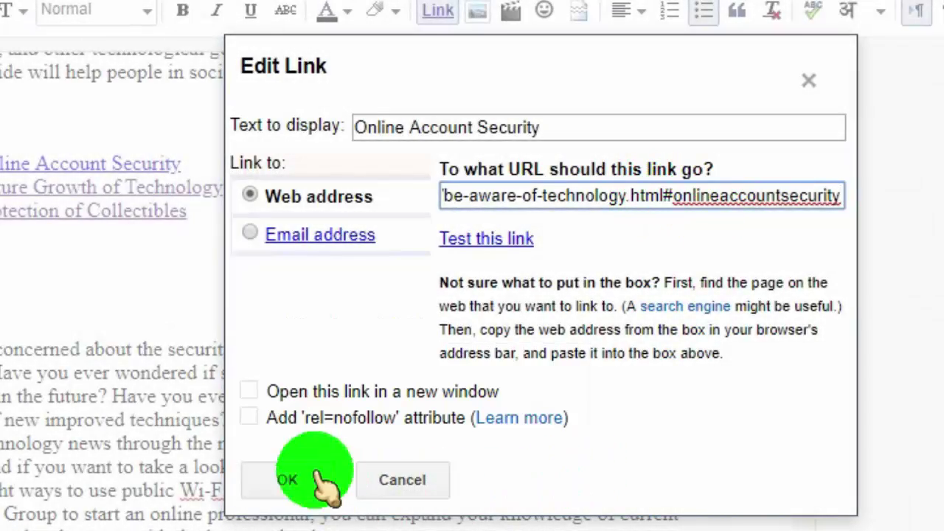
left_click(294, 483)
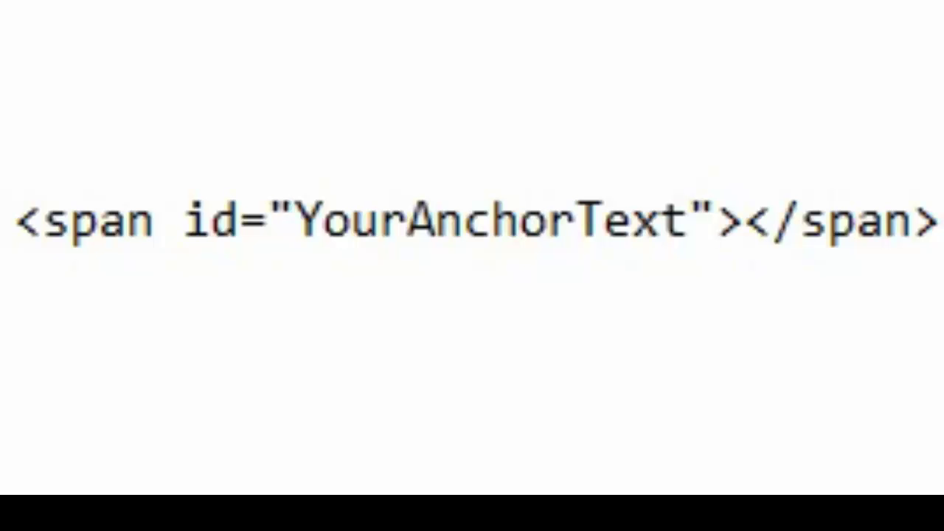
Insert <span id="onlineaccountsecurity"></span> on a new line above the Online Account Security h4 heading in the post's HTML, and update the post.
left_click_drag(318, 223, 690, 220)
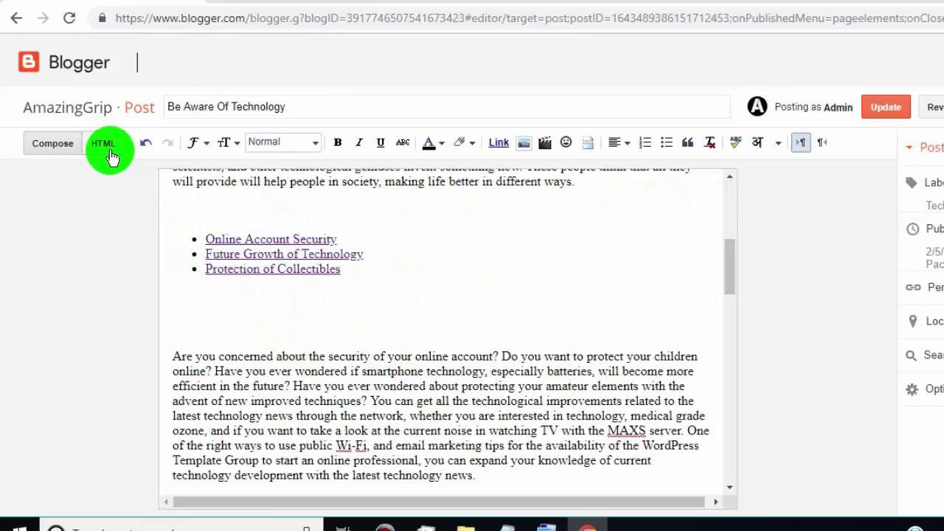
left_click(108, 151)
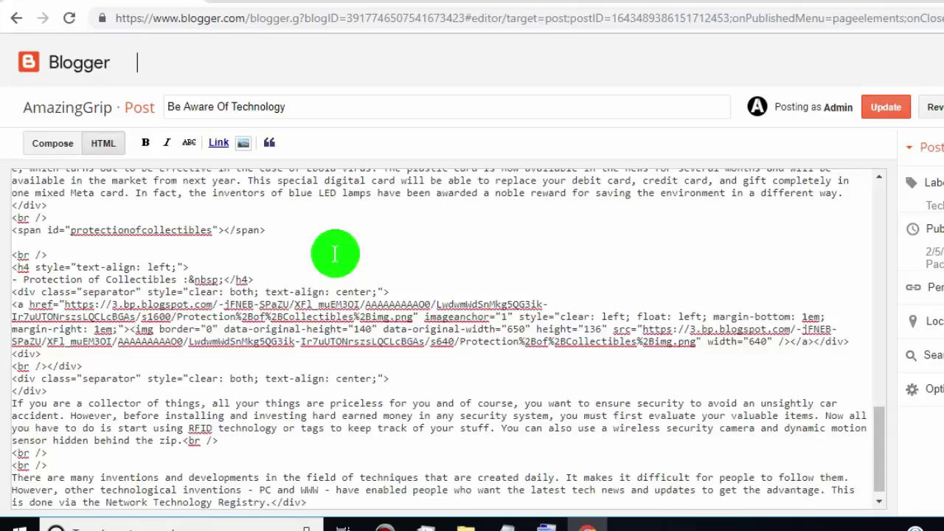
scroll(334, 254, "up", 12)
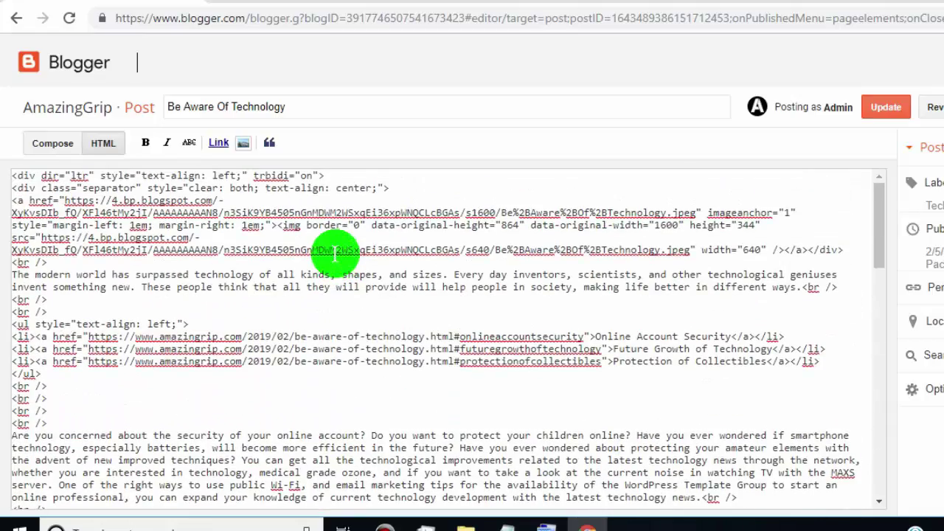
scroll(335, 254, "down", 5)
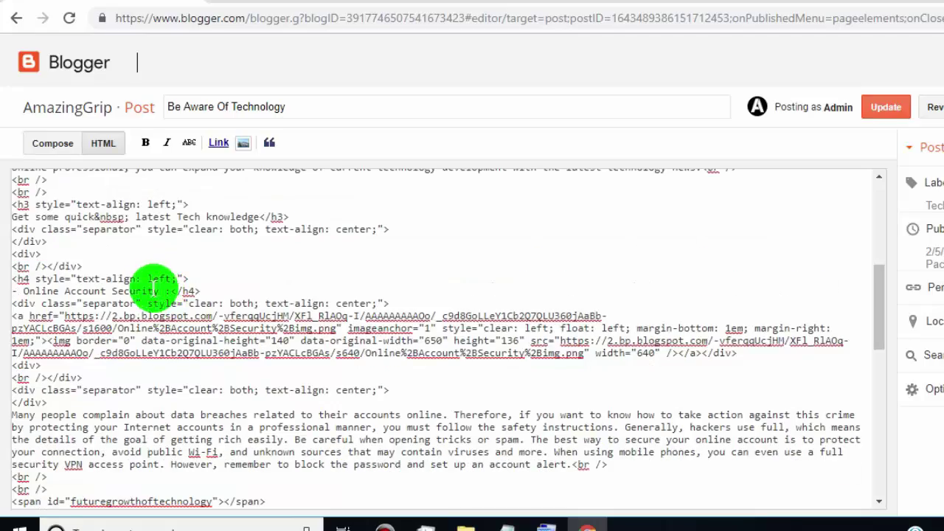
left_click_drag(199, 292, 13, 280)
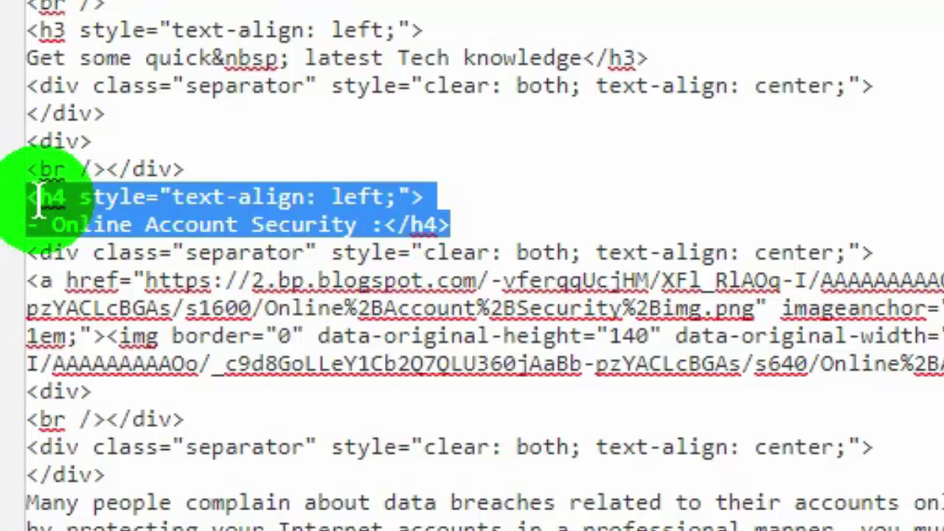
left_click(189, 167)
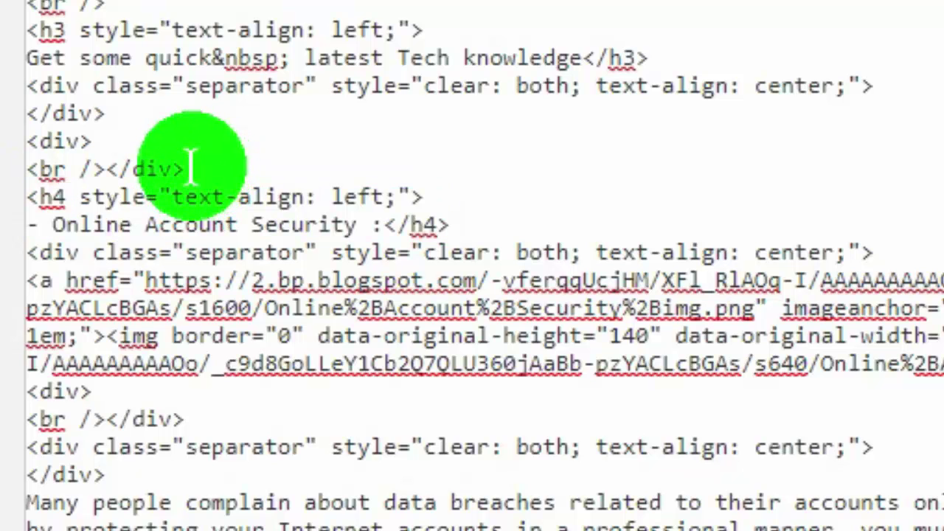
key("Return")
scroll(189, 167, "up", 2)
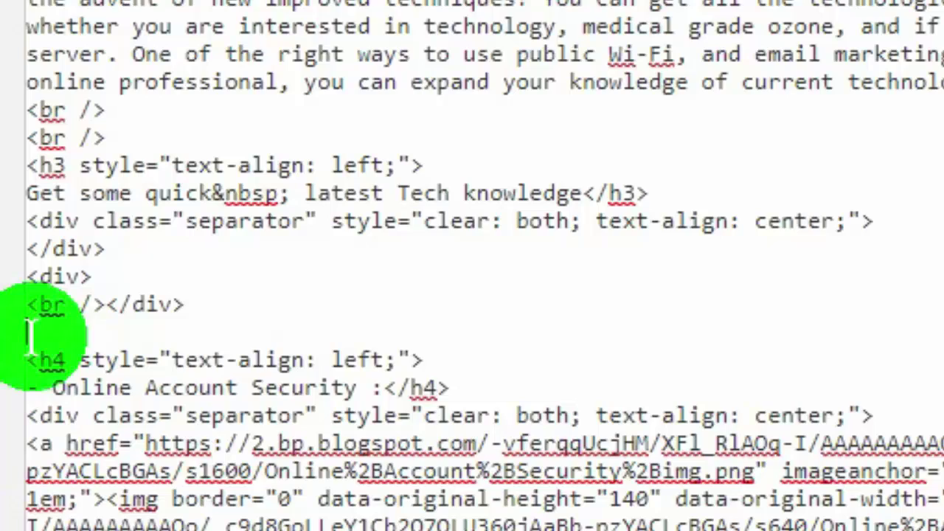
key("ctrl+v")
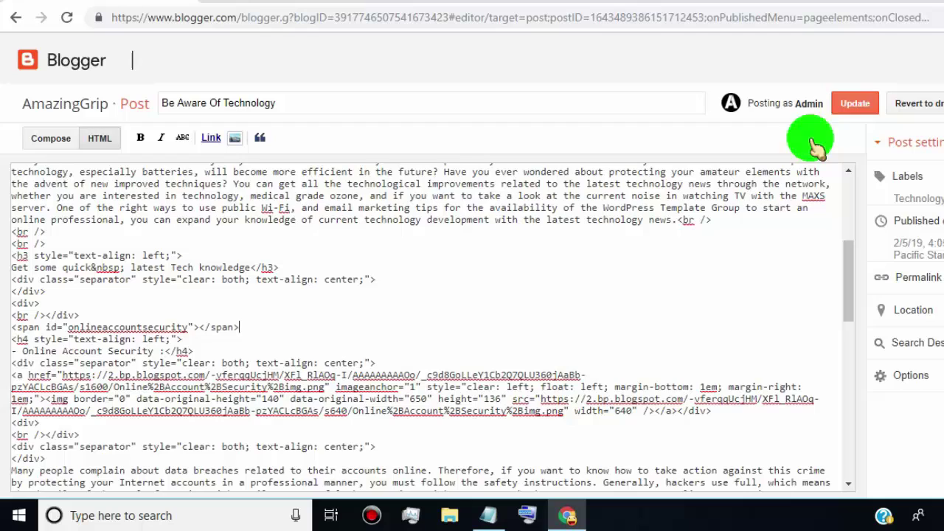
left_click(846, 105)
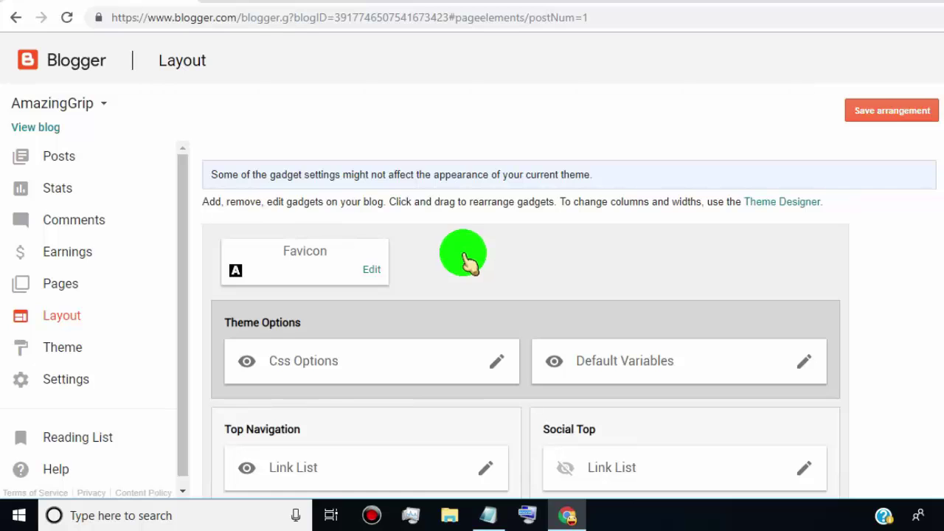
View the published Be Aware Of Technology post from the posts list and test its Online Account Security jump link.
left_click(77, 154)
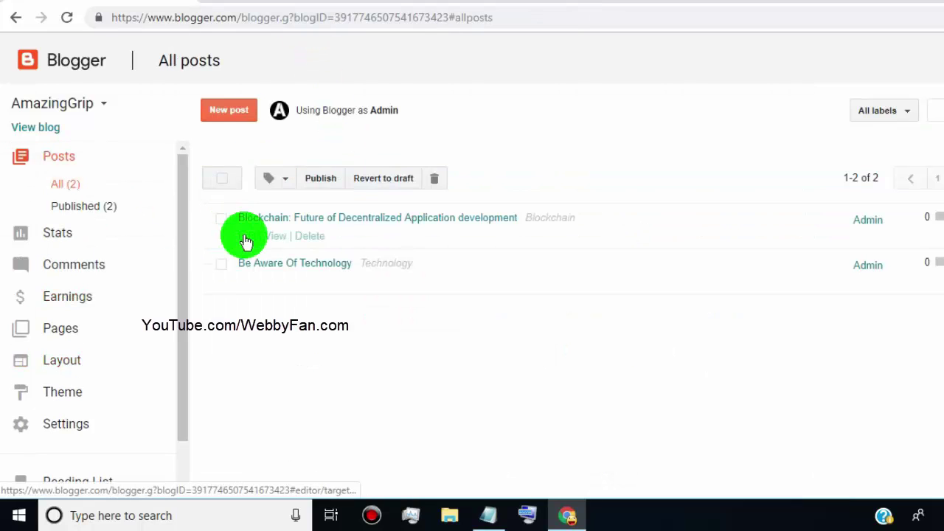
left_click(275, 285)
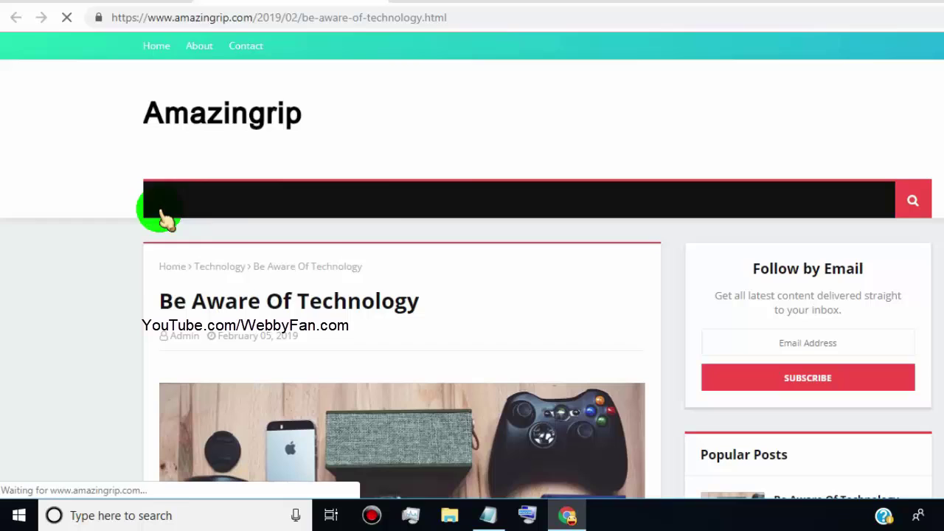
scroll(42, 291, "down", 6)
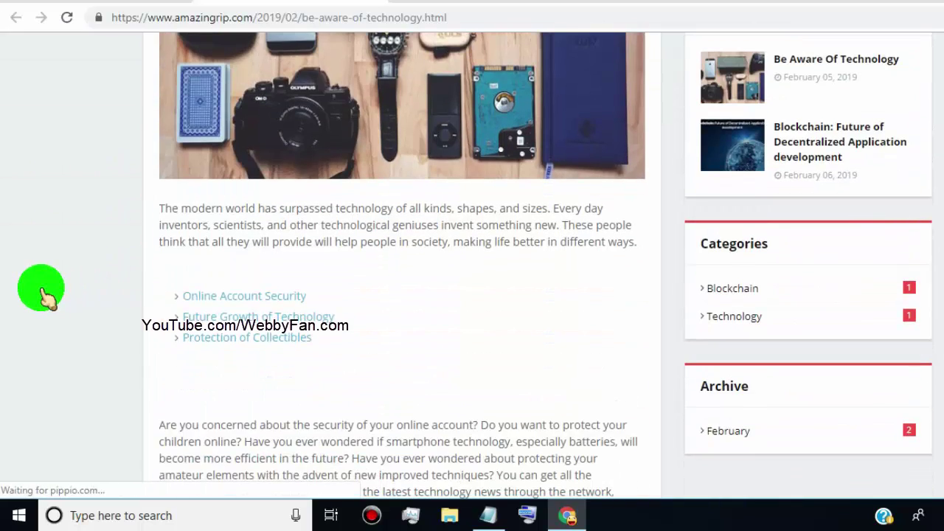
left_click(256, 295)
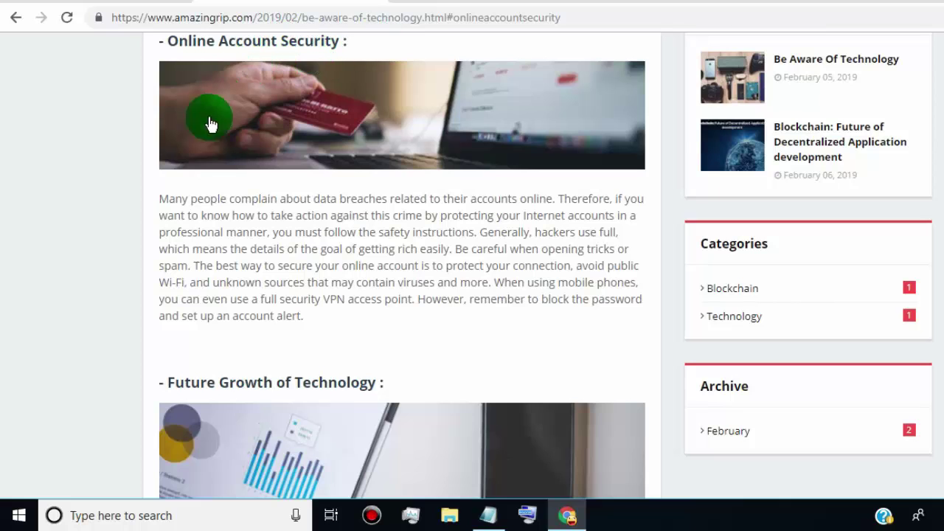
Jump to the post's Protection of Collectibles section and copy the page address ending in #protectionofcollectibles.
scroll(203, 162, "up", 4)
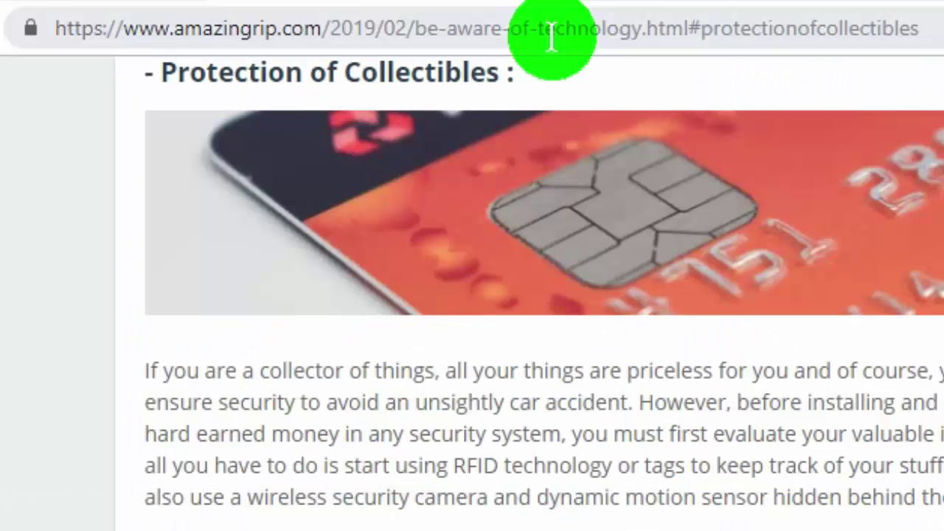
left_click(373, 20)
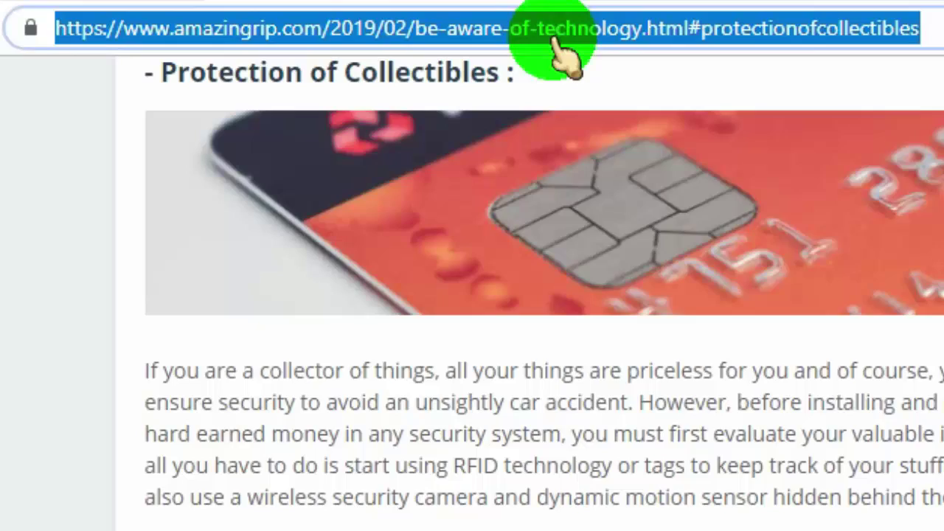
right_click(558, 46)
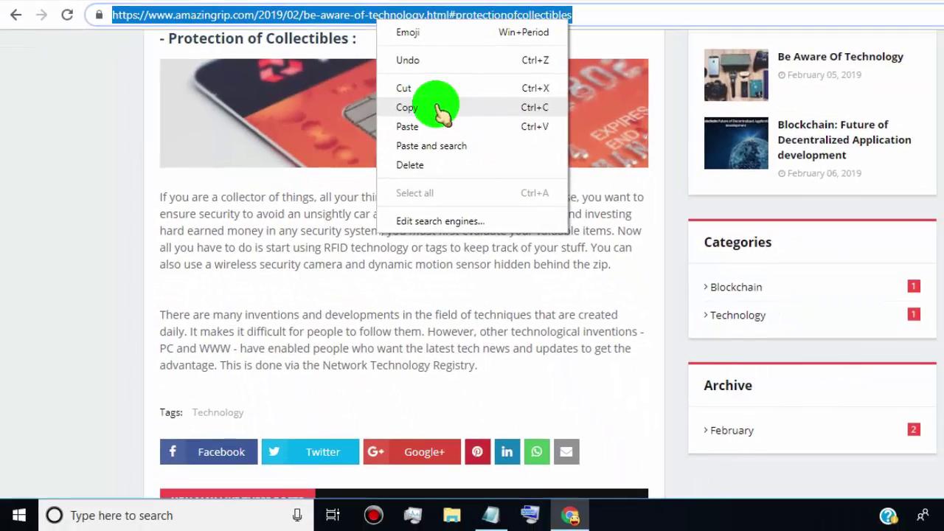
left_click(436, 108)
Open the Main Menu's Link List gadget in the Blogger layout and fill the new site URL with the copied section address.
left_click(121, 6)
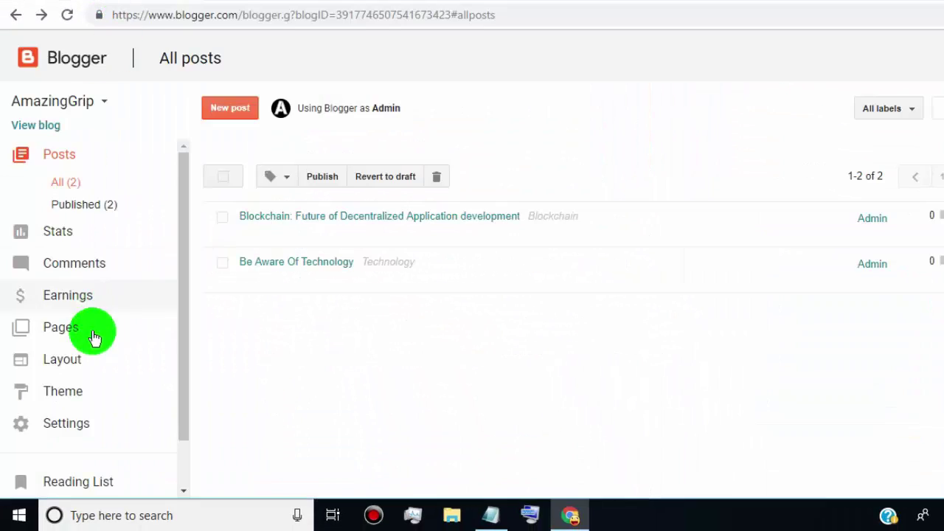
scroll(452, 288, "down", 4)
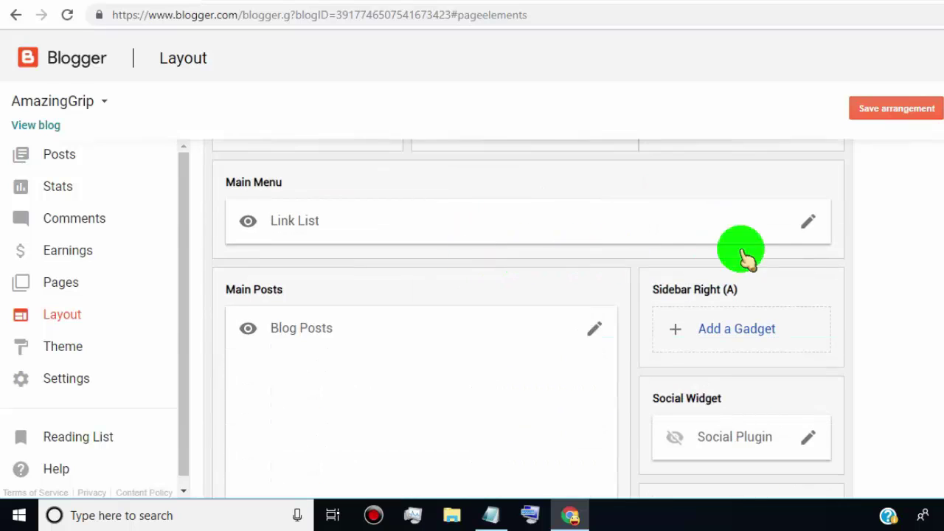
left_click(808, 233)
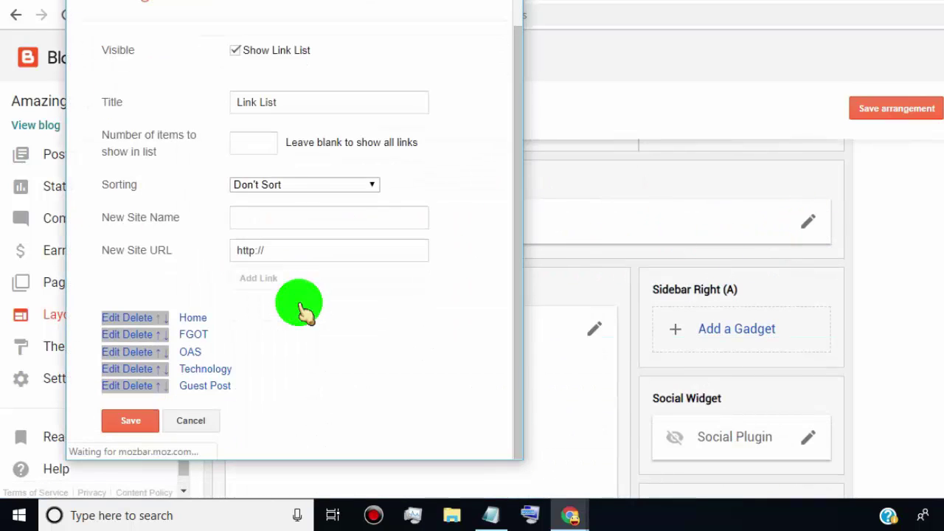
left_click(274, 251)
right_click(273, 251)
left_click(312, 124)
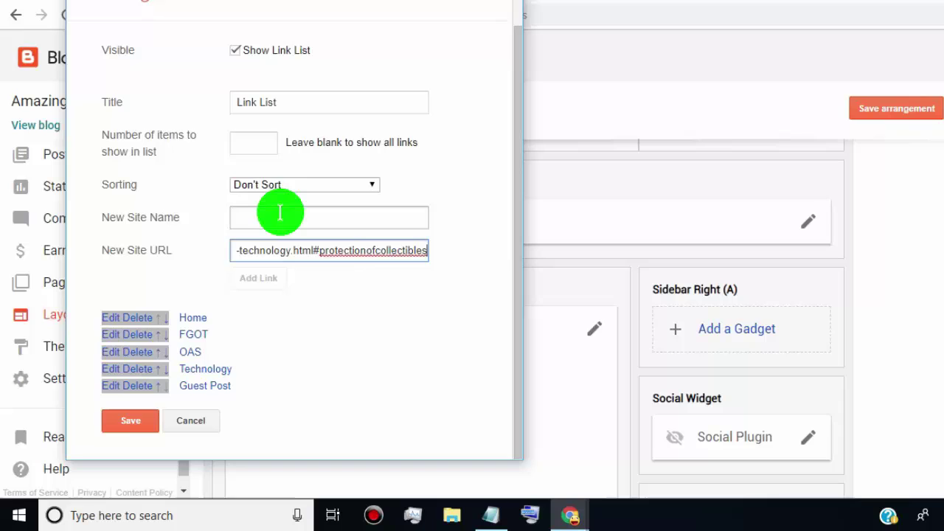
Name the new site POC, check the end of its URL, and add the link to the list.
left_click(280, 217)
type("P")
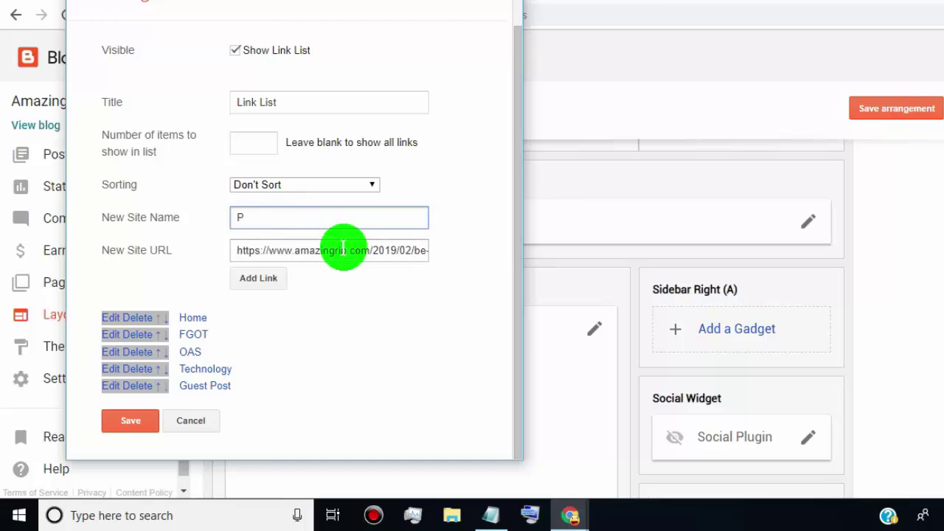
left_click(343, 250)
key("Right")
key("Right")
key("Right")
key("Right")
key("Right")
key("Right")
key("Right")
key("Right")
key("Right")
key("Right")
key("Right")
key("Right")
key("Right")
key("Right")
key("Right")
key("Right")
key("Right")
key("Right")
key("Right")
key("Right")
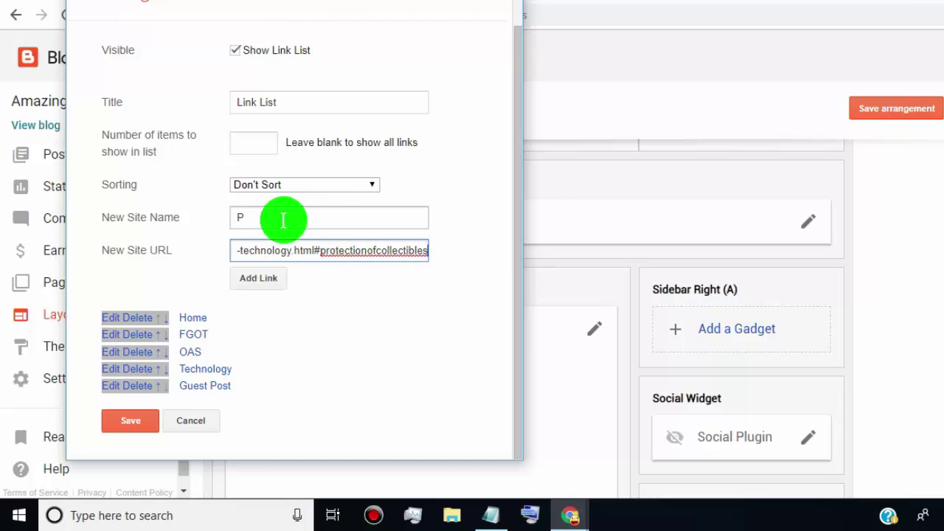
left_click(282, 219)
type("OC")
left_click(260, 279)
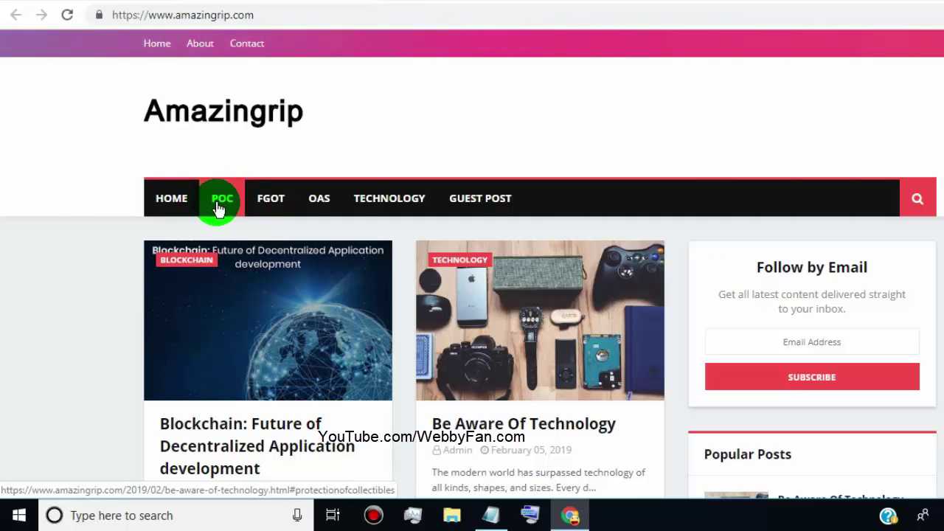
Test the POC link in the main menu of the Amazingrip home page.
left_click(219, 210)
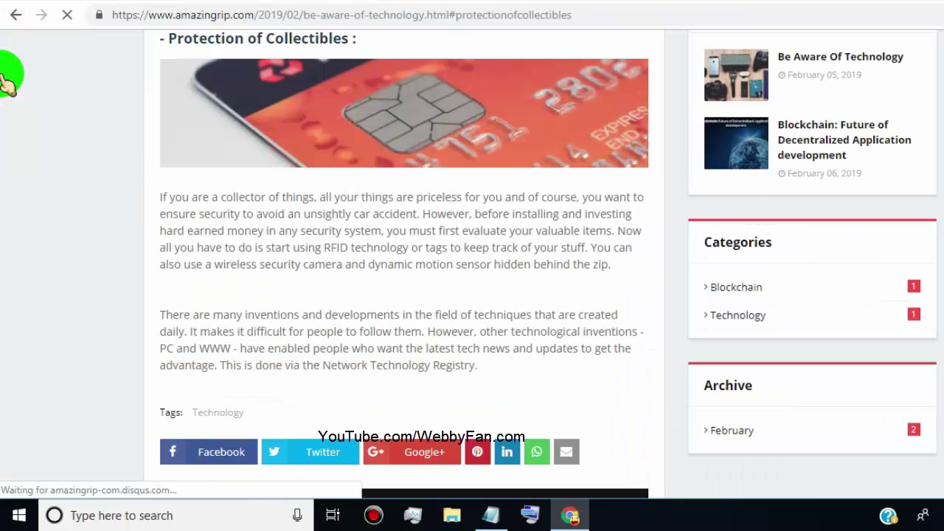